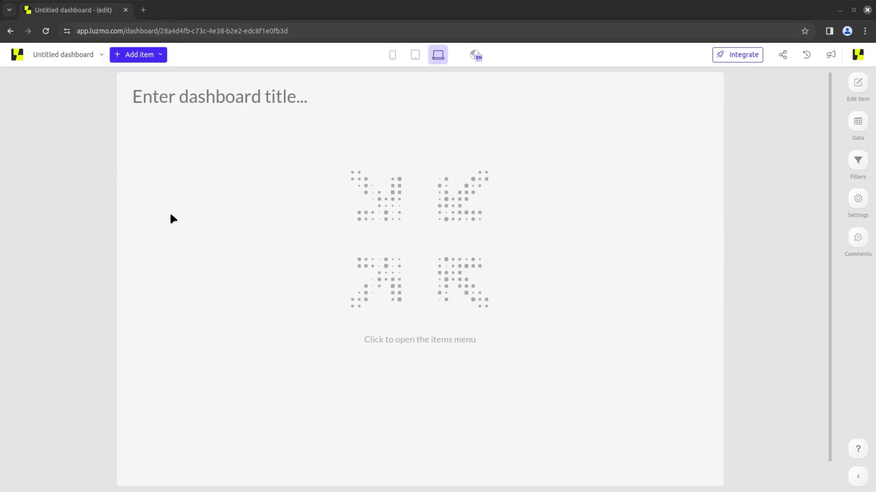
Drag a bar chart from the Bar & column charts section onto the empty dashboard canvas
click(157, 54)
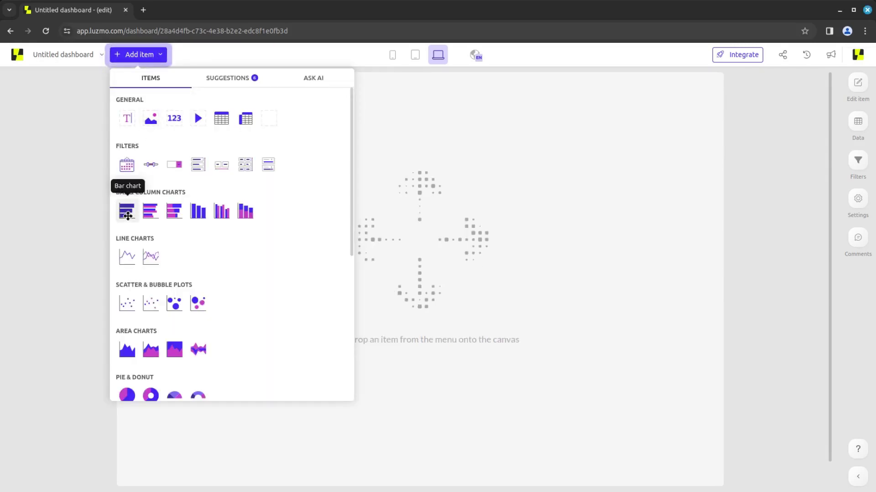
drag(126, 210, 341, 201)
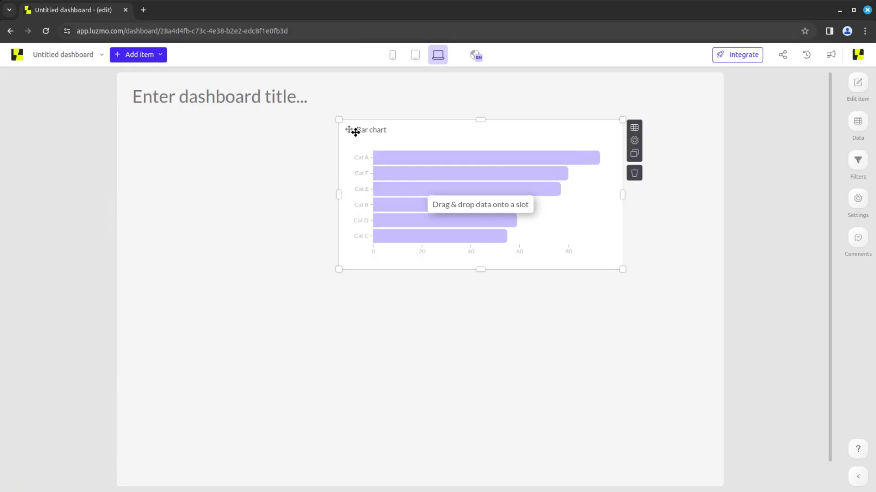
Shift the bar chart toward the left and narrow it slightly from its left edge
drag(348, 129, 254, 186)
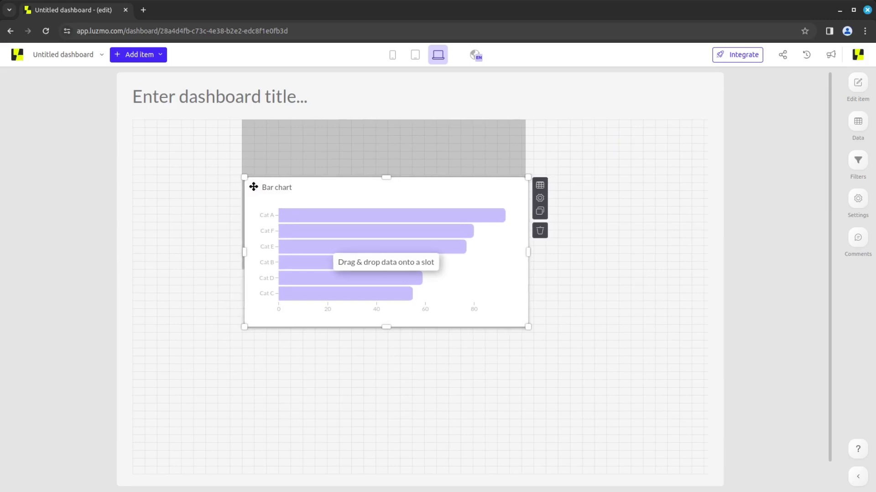
drag(253, 187, 254, 187)
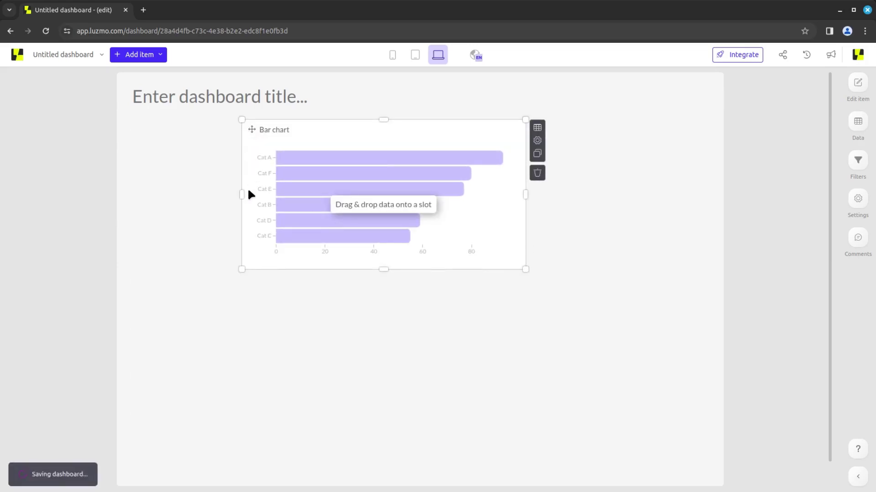
drag(242, 193, 240, 195)
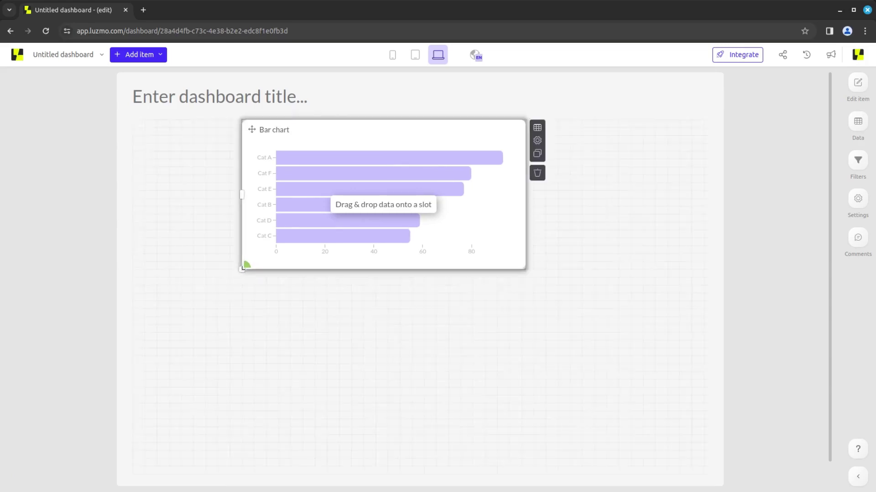
drag(238, 269, 234, 269)
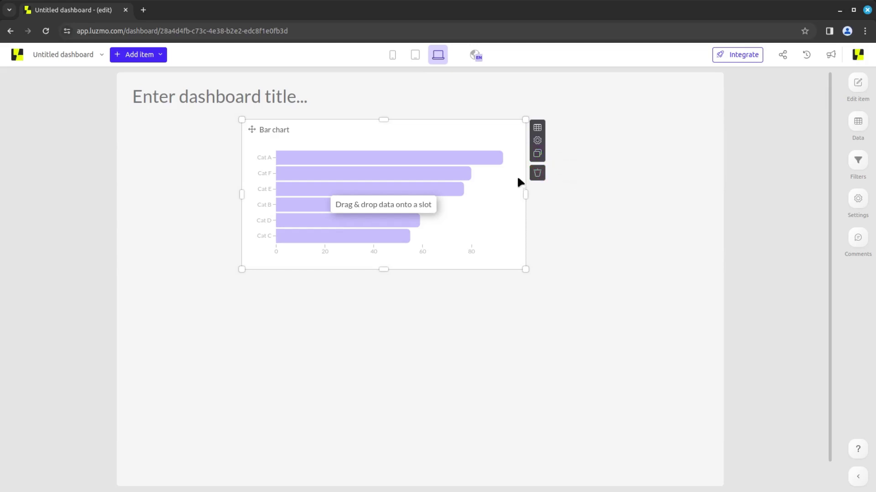
From the Logistics dataset, set Vessel name as Category and Passengers as Measure
click(538, 131)
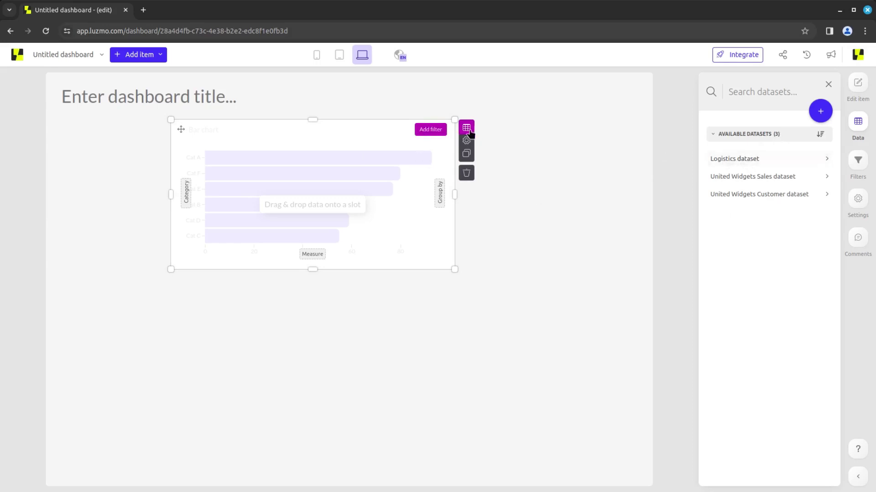
click(756, 161)
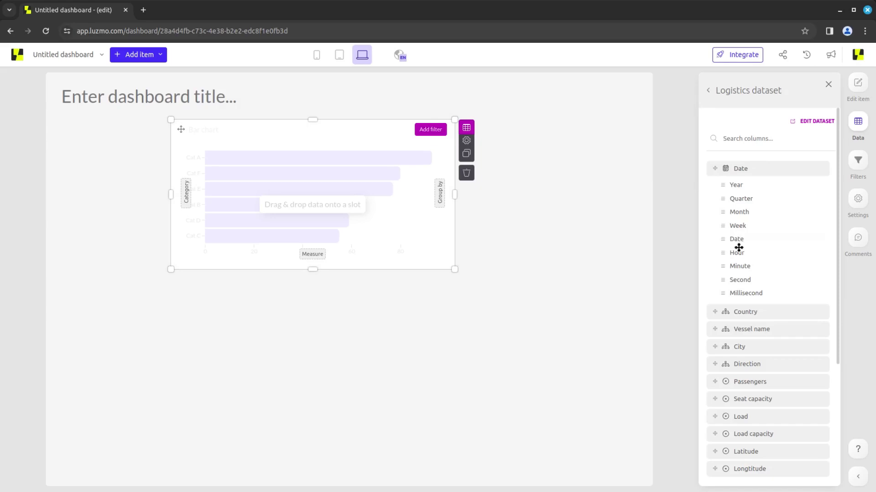
drag(743, 329, 188, 196)
drag(749, 383, 313, 252)
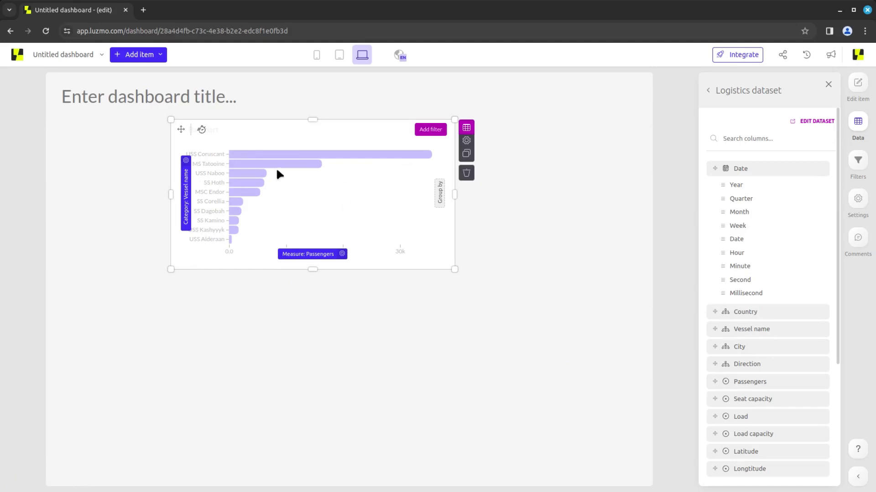
click(186, 161)
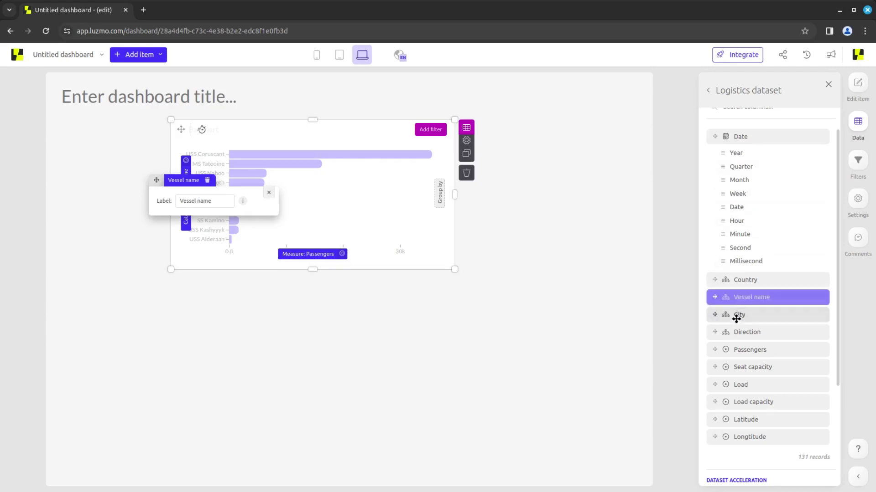
click(243, 201)
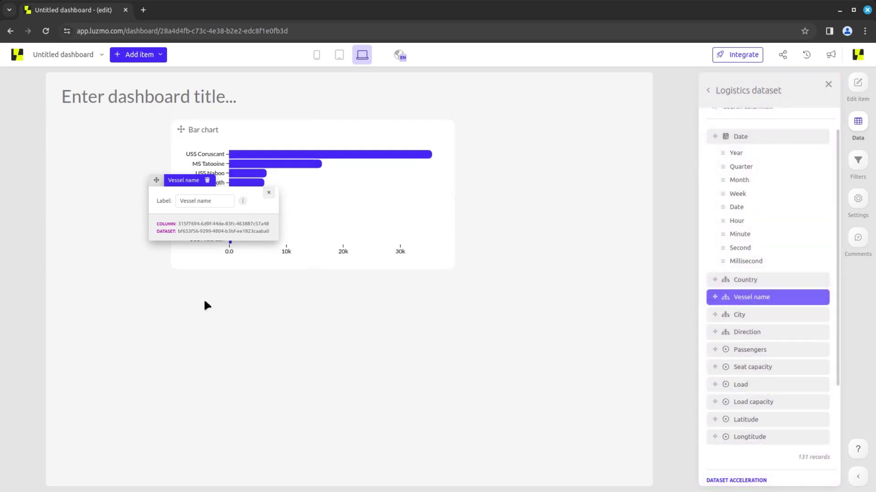
drag(216, 199, 156, 201)
click(223, 201)
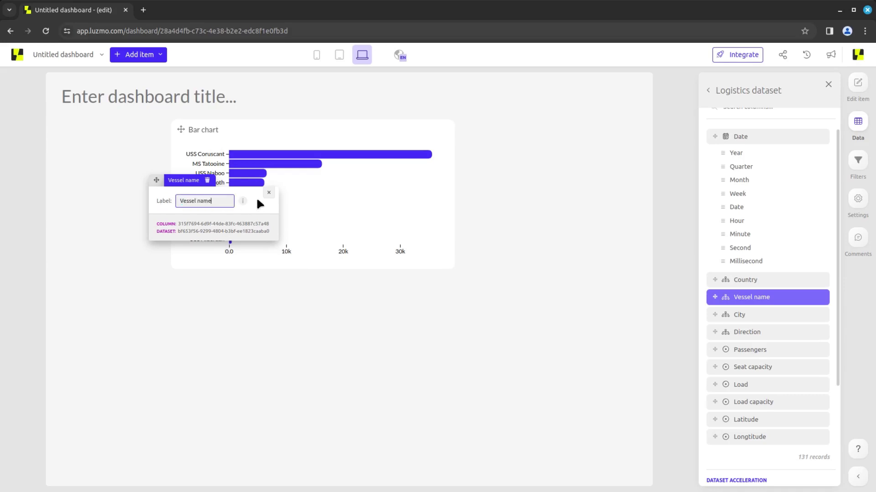
click(206, 183)
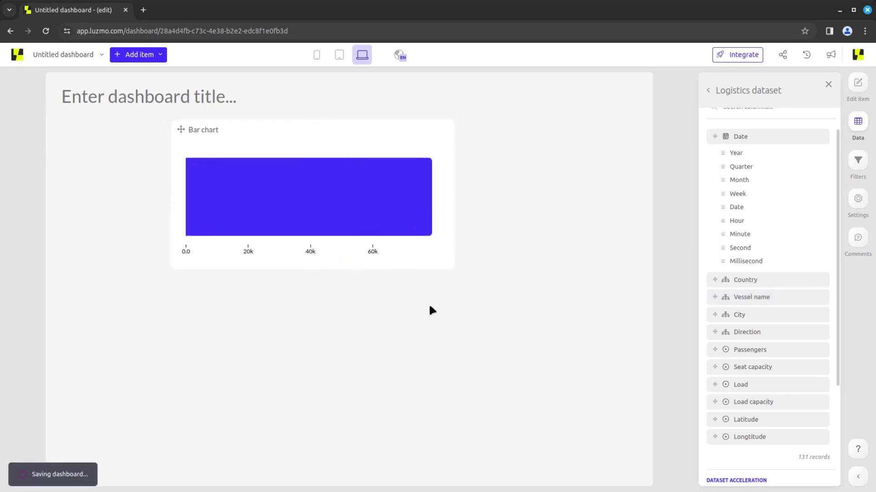
drag(730, 297, 185, 191)
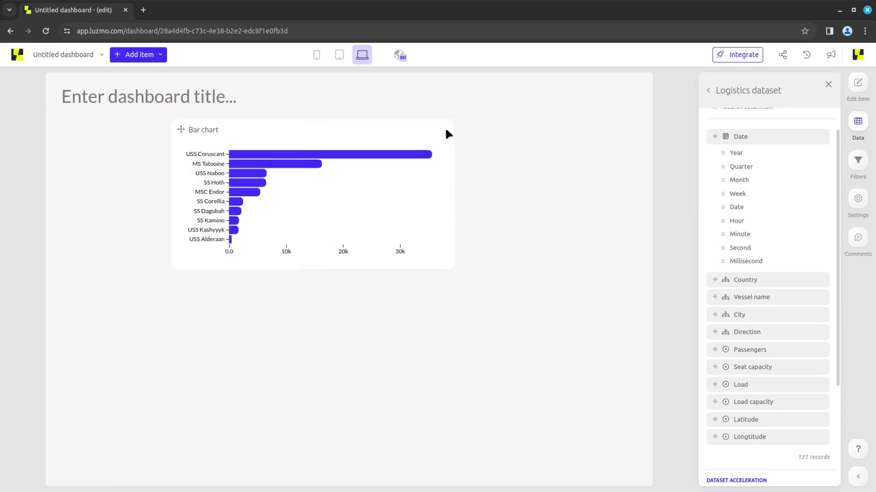
Change the Passengers measure's aggregation from sum to Average
click(464, 129)
click(344, 256)
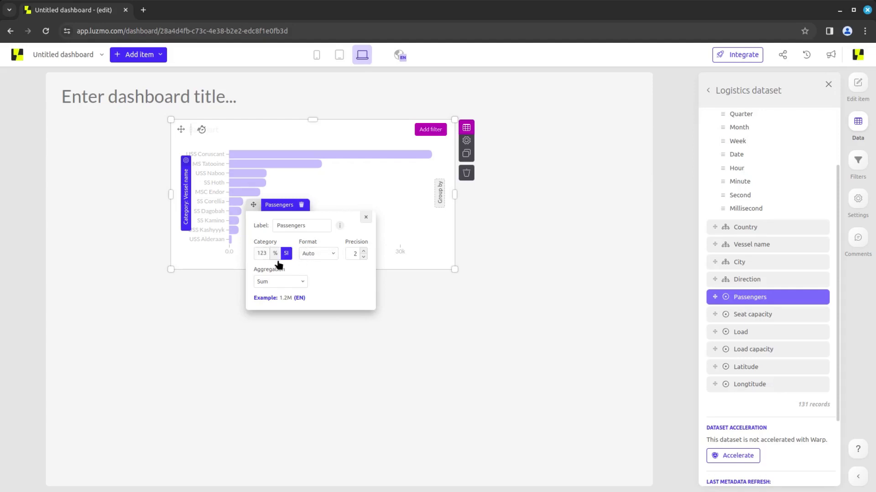
click(281, 282)
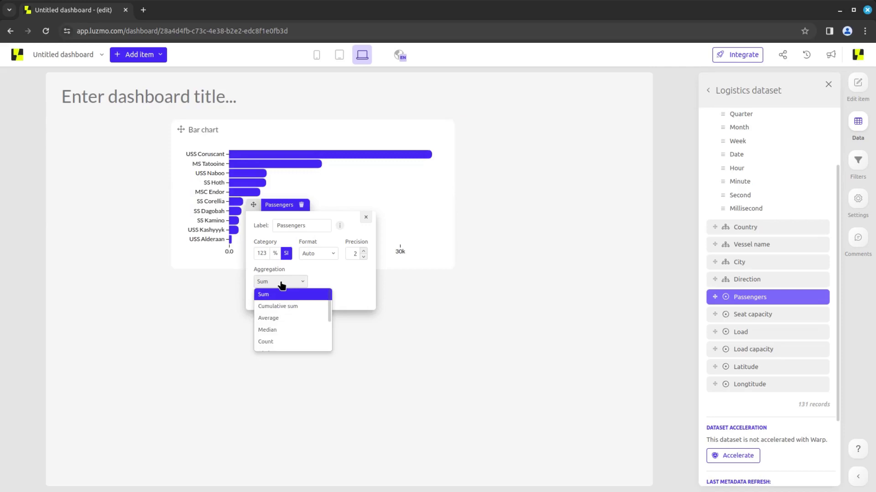
click(289, 319)
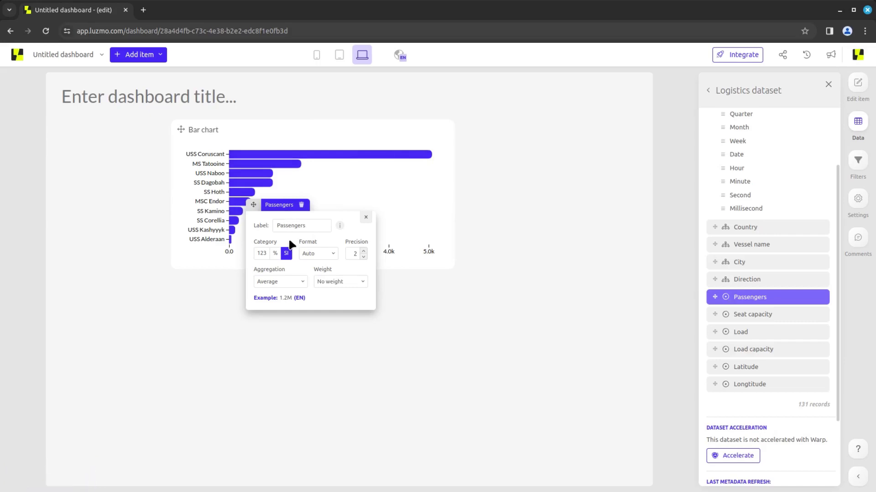
click(365, 218)
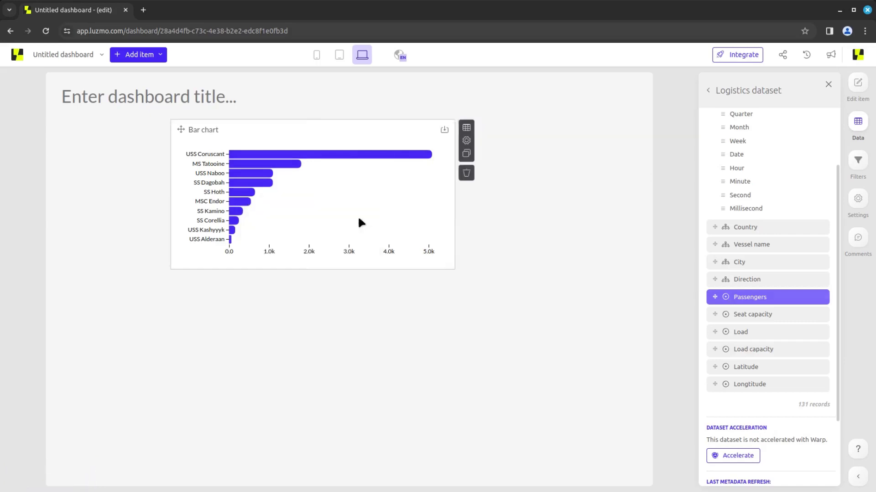
Add Load as a second measure, order it above Passengers, and format it as SI
drag(715, 336, 304, 253)
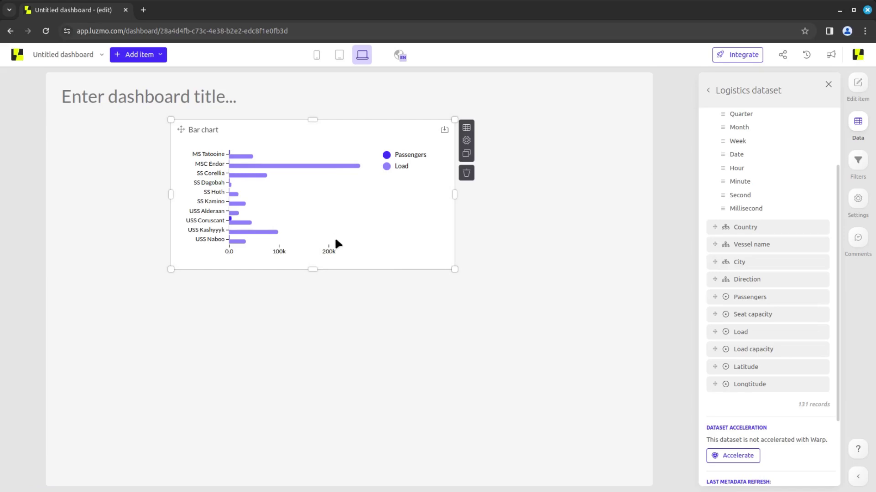
click(467, 129)
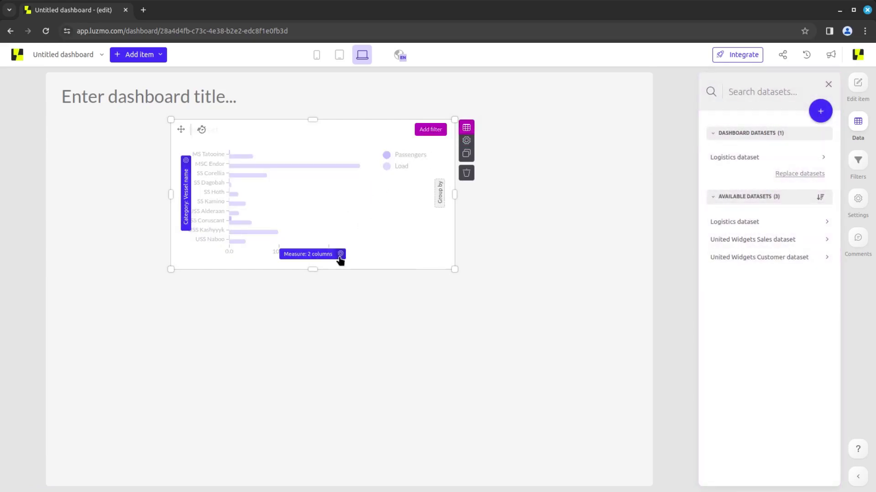
click(339, 255)
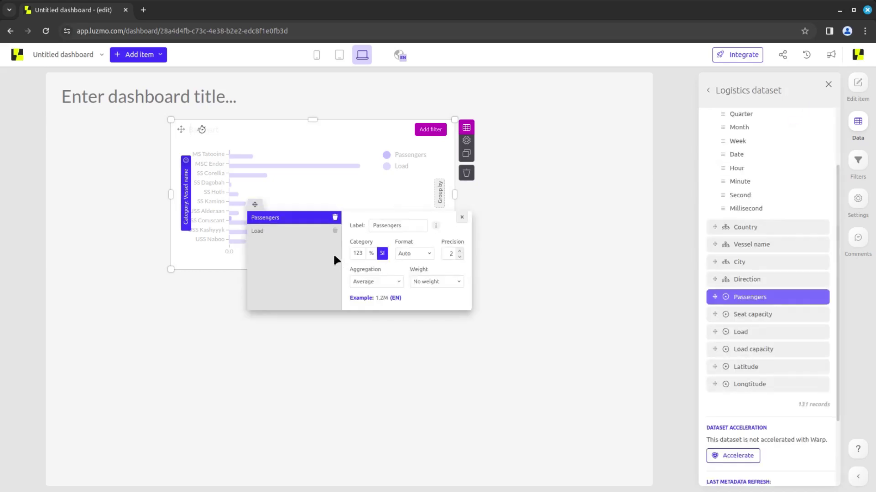
click(270, 236)
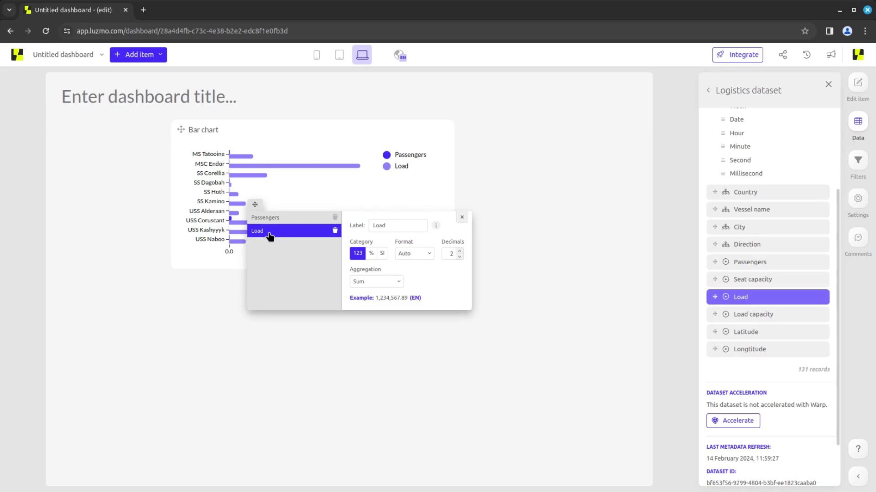
drag(270, 235, 278, 217)
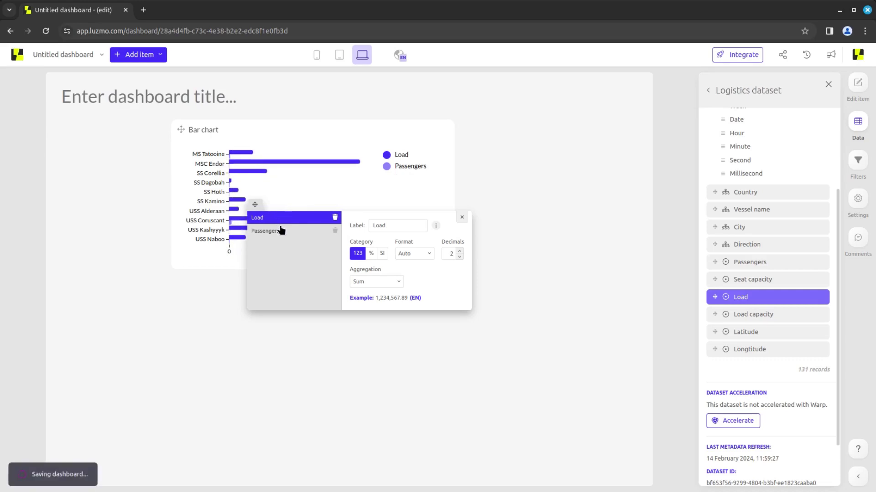
click(382, 256)
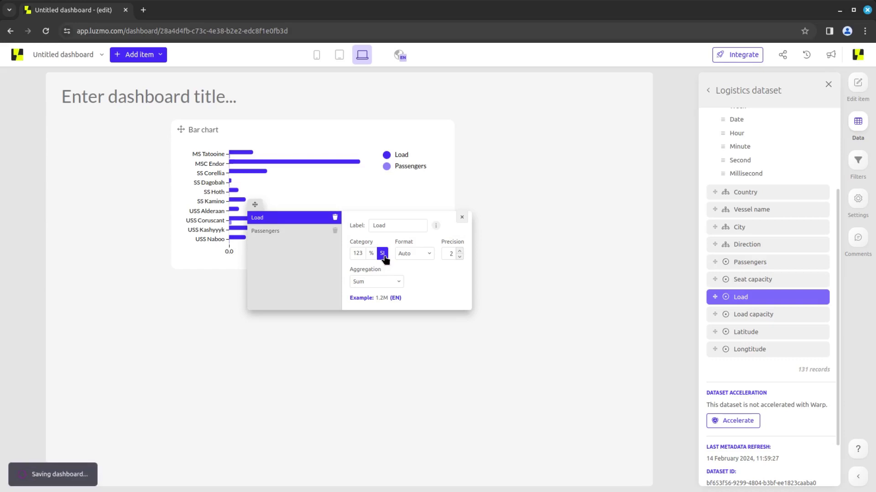
Close the chart's data editing and deselect it to show the Load and Passengers chart normally
mouse_move(438, 132)
click(466, 128)
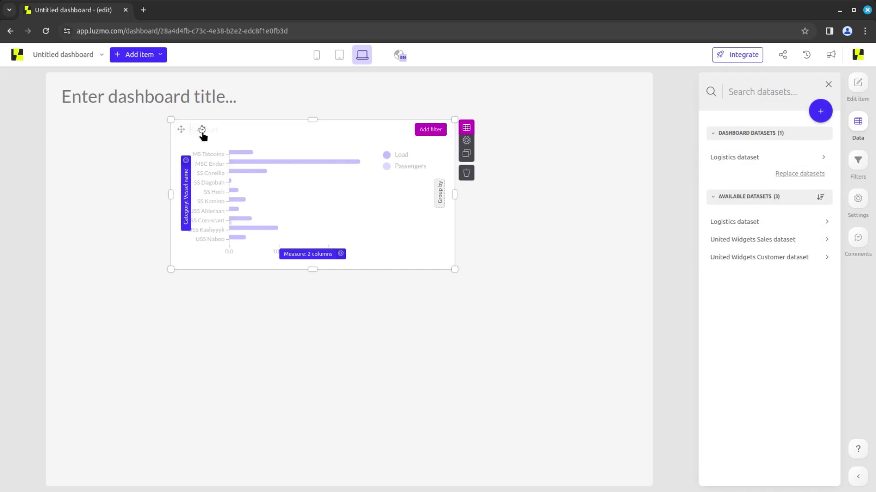
mouse_move(202, 131)
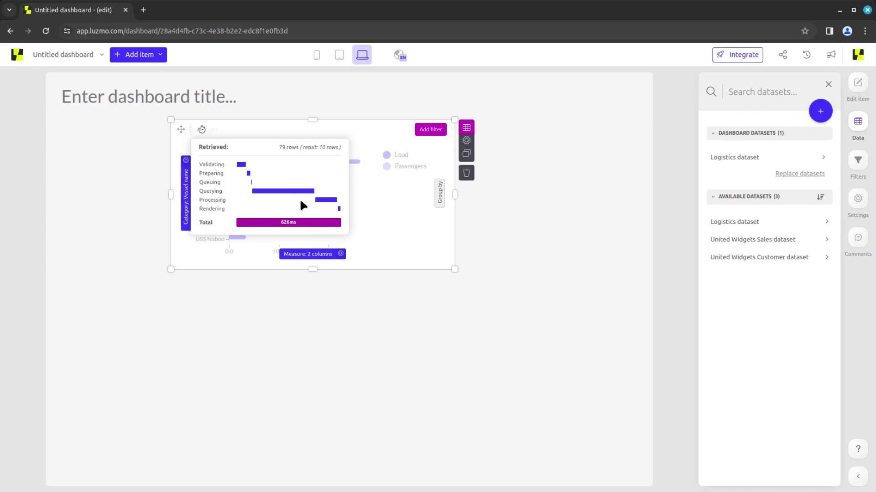
click(240, 347)
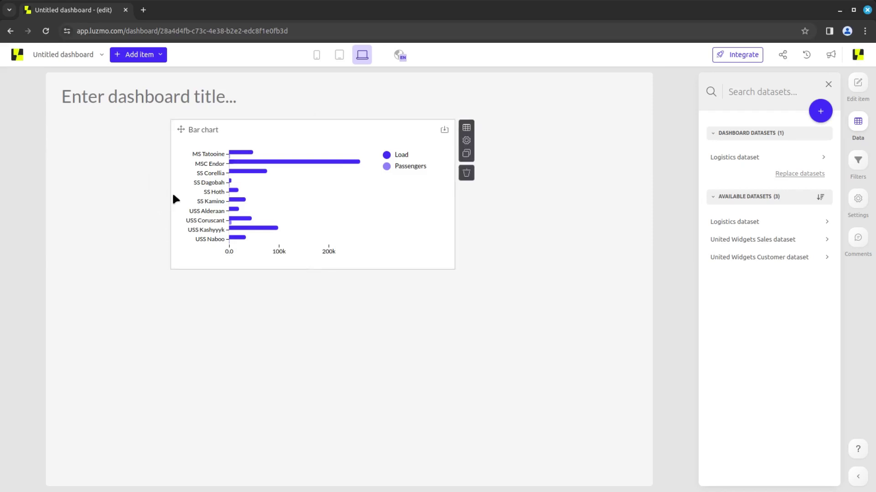
Show AI chart suggestions in Add item, keeping Logistics as the dataset
click(136, 55)
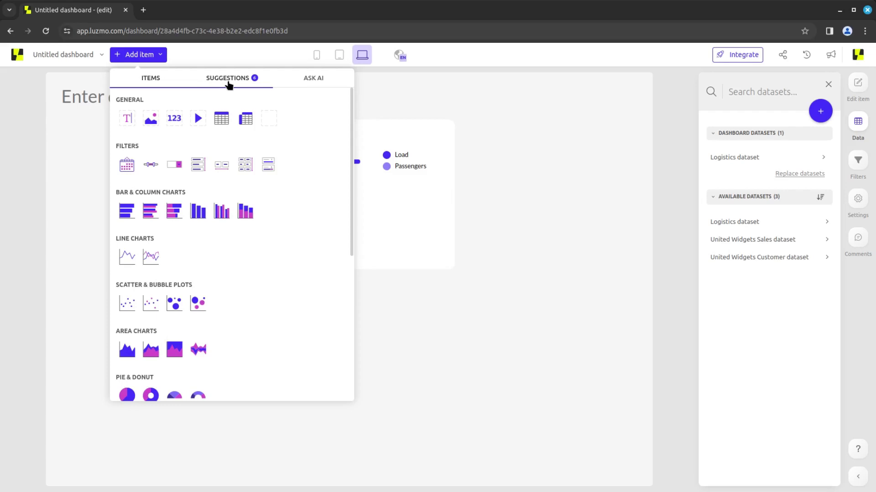
click(233, 81)
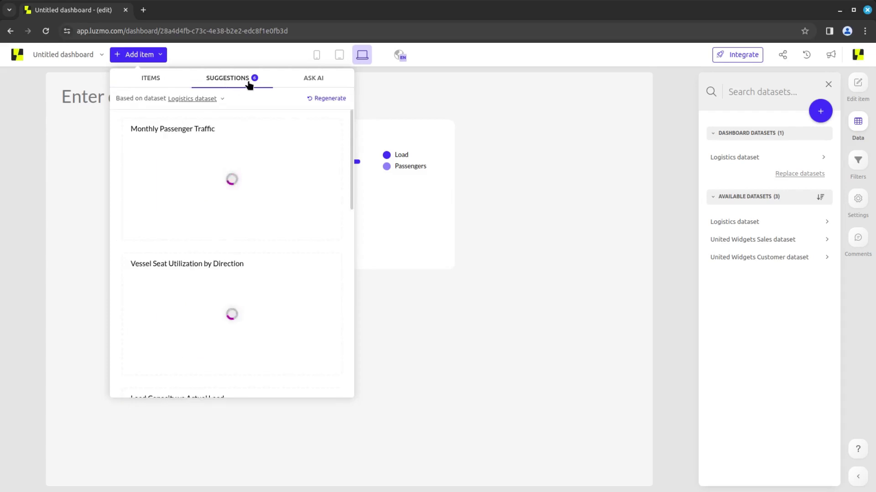
click(208, 99)
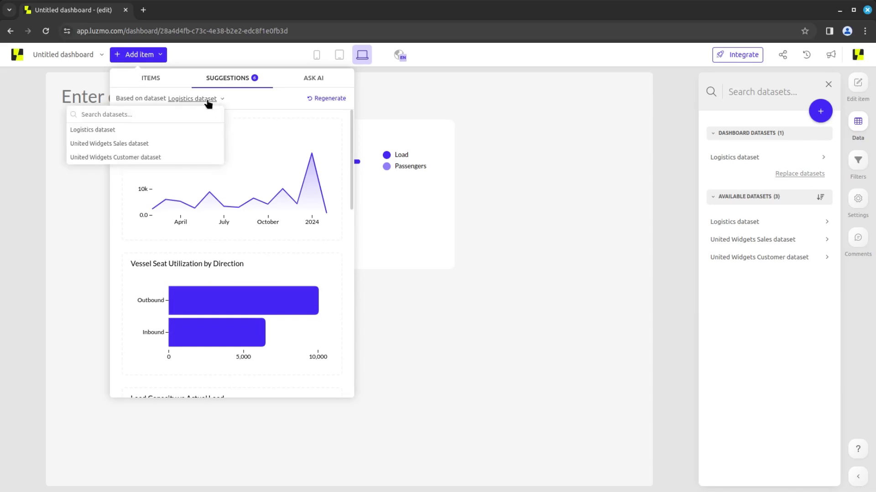
click(208, 100)
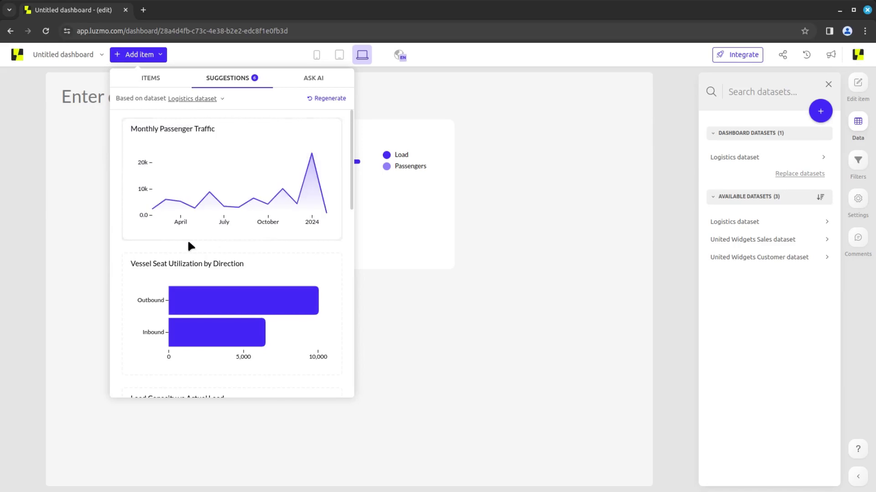
Add the suggested Passenger Distribution by Country chart, then delete it
scroll(191, 246, down, 5)
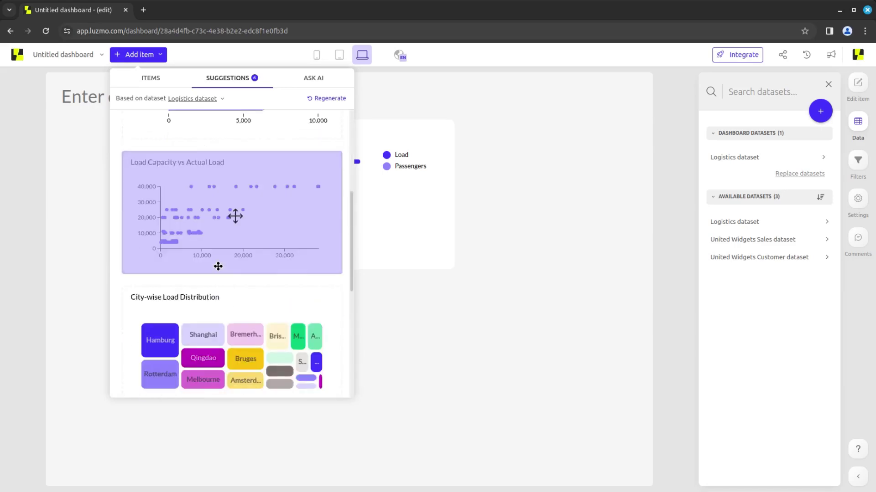
scroll(218, 266, down, 4)
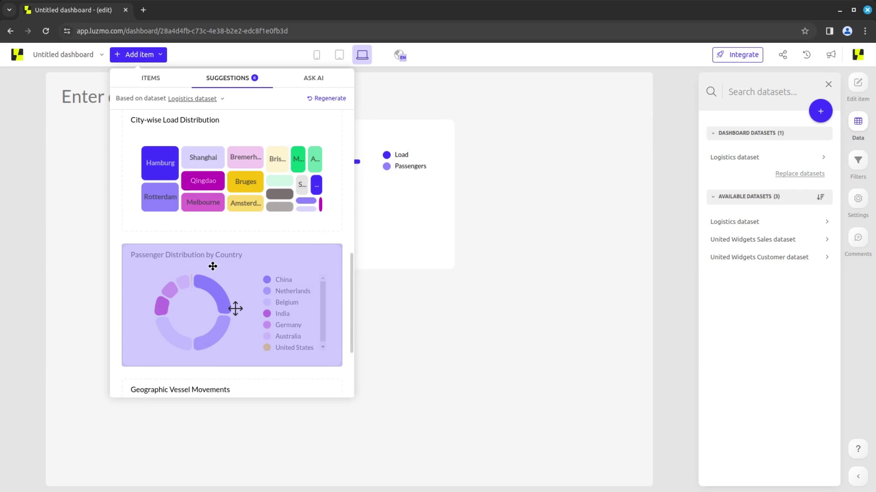
click(209, 284)
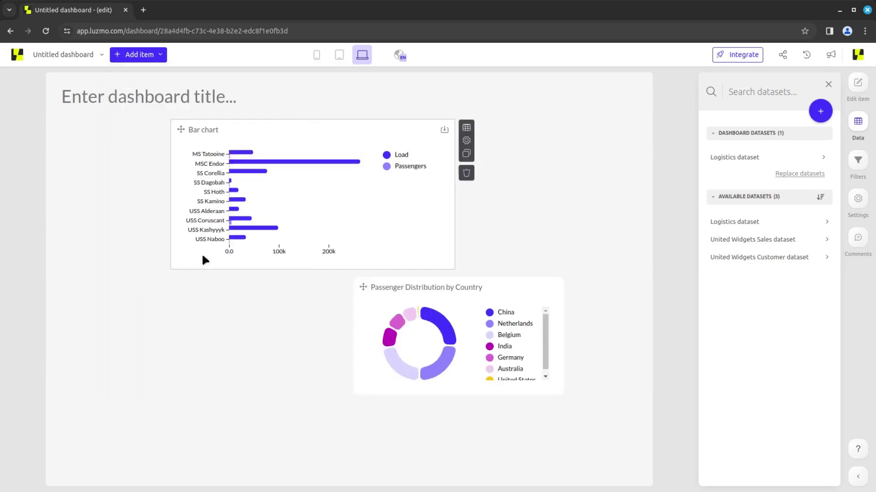
click(575, 331)
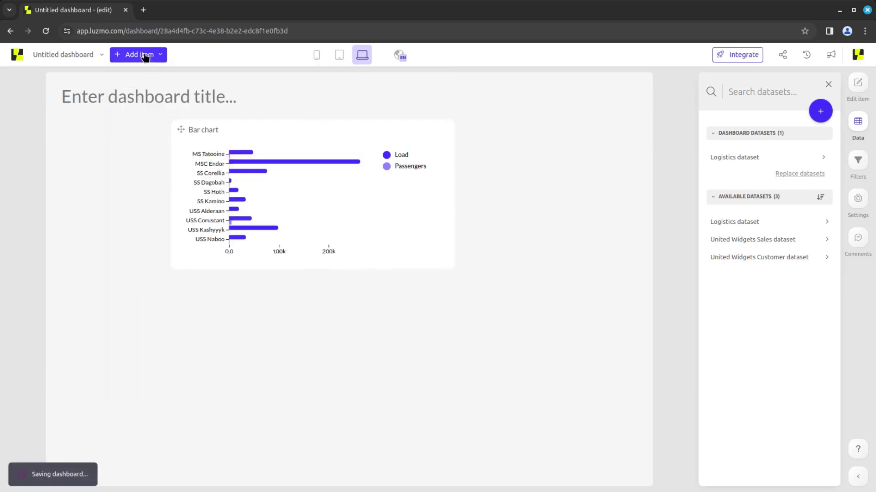
Ask AI: 'Show me the distribution of passengers grouped per port'
click(144, 55)
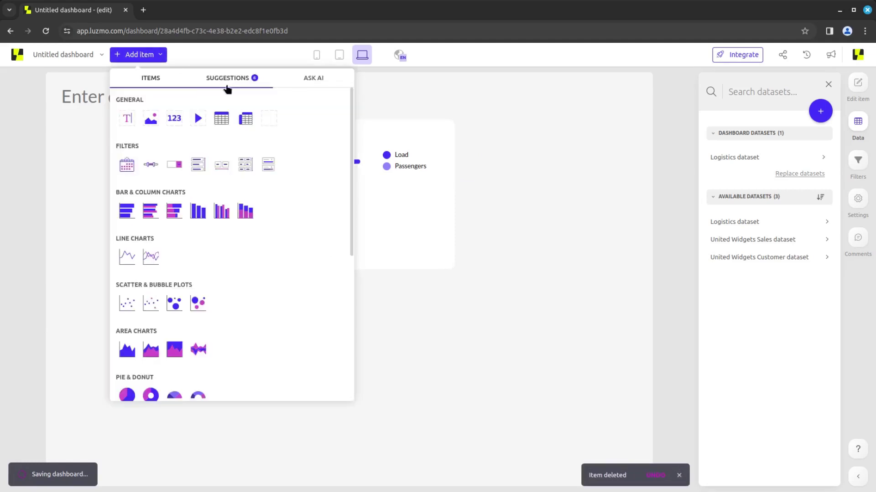
click(307, 81)
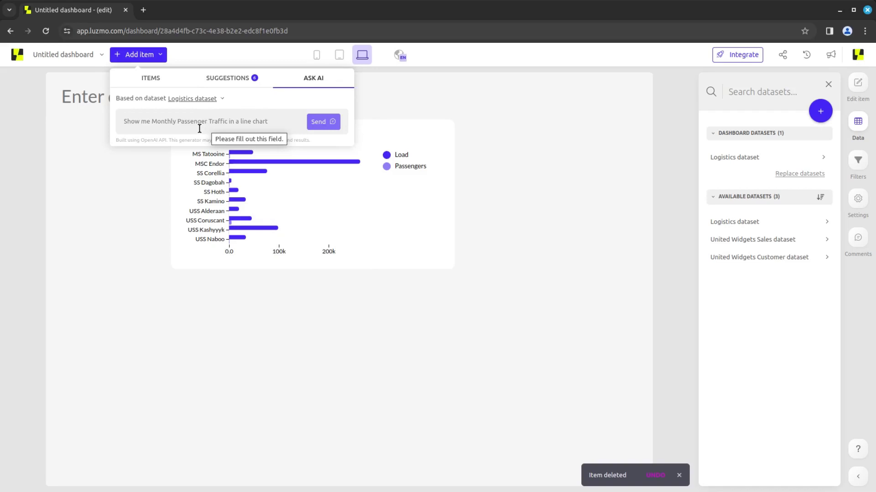
text(Show)
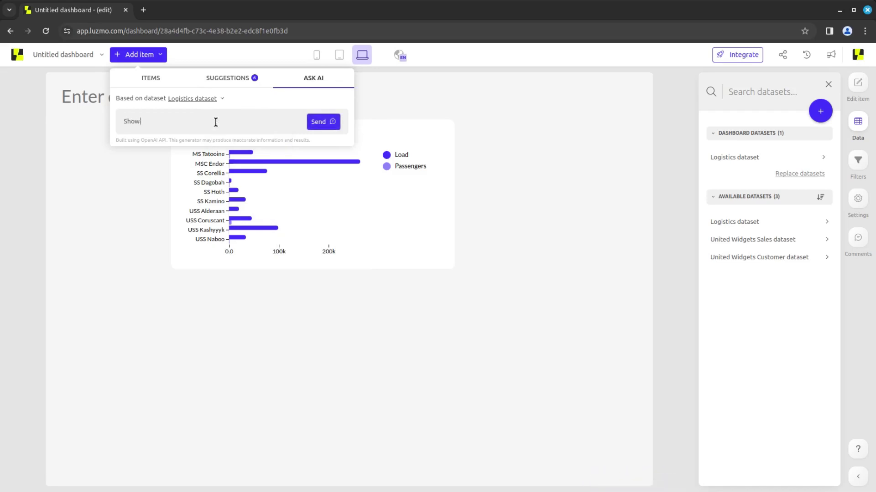
text( me the distribution of passengers grouped per port)
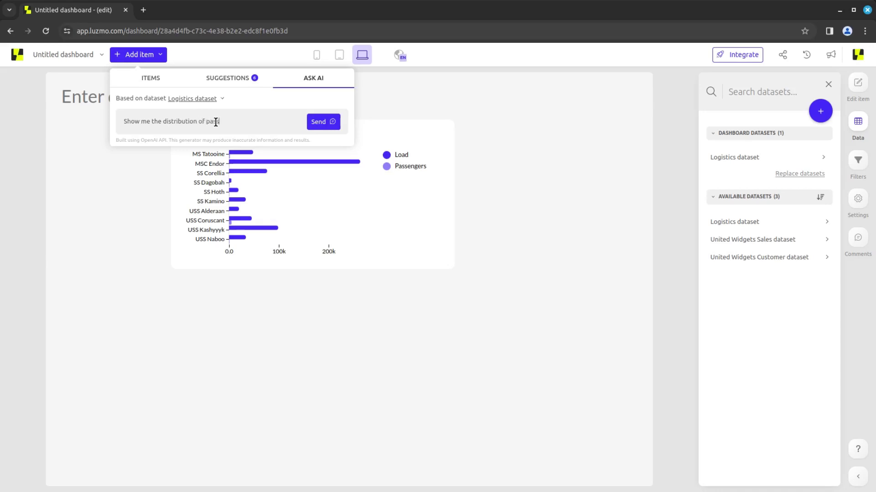